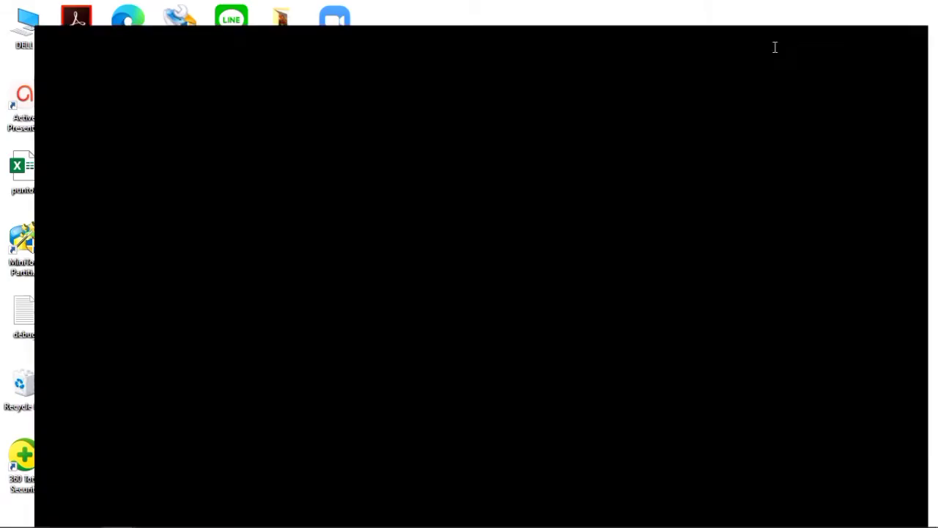
Load the router at 192.168.1.1 in Chrome and log in with the admin account
{"action": "left_click", "coordinate": [404, 36]}
{"action": "type", "text": "1"}
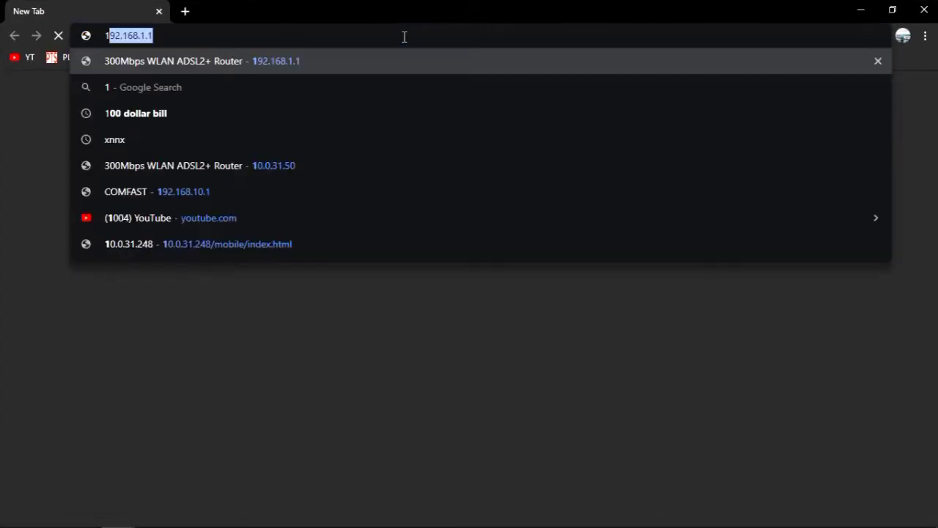
{"action": "type", "text": "92.168"}
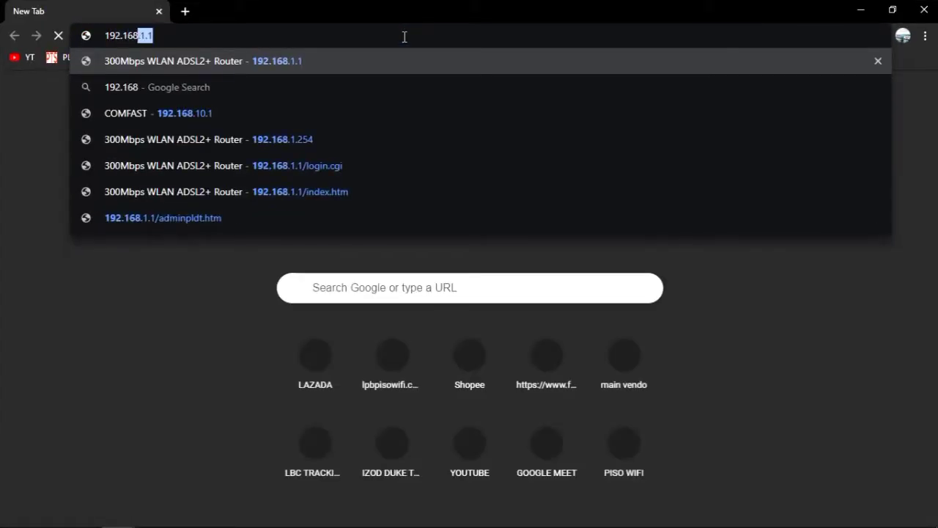
{"action": "type", "text": ".1.1"}
{"action": "key", "text": "Return"}
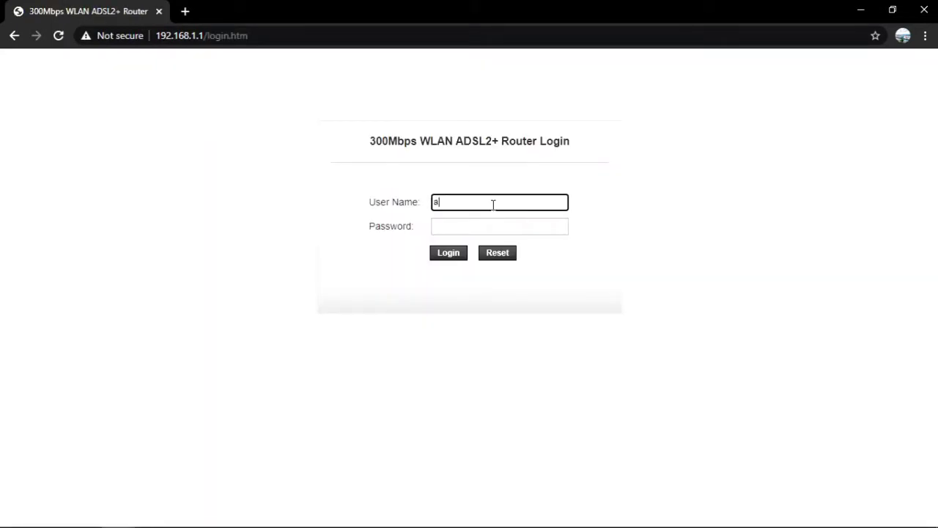
{"action": "key", "text": "Tab"}
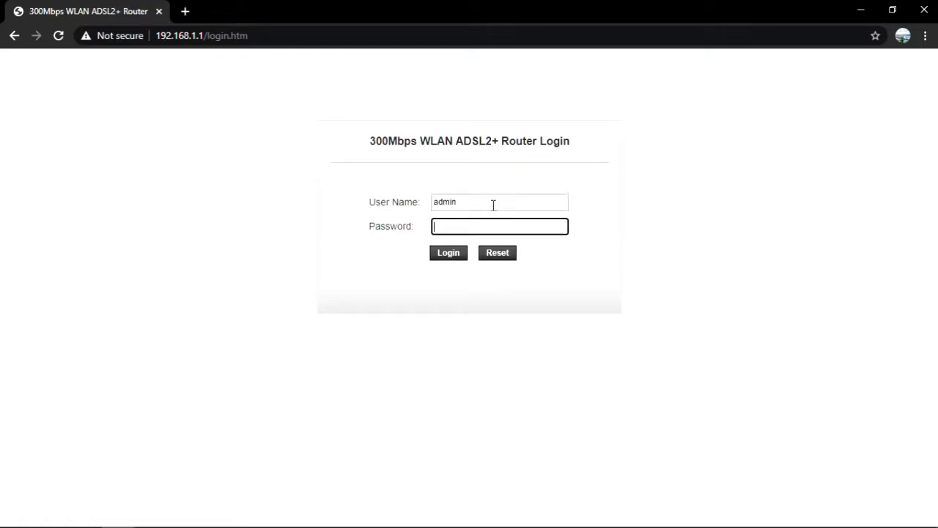
{"action": "key", "text": "Return"}
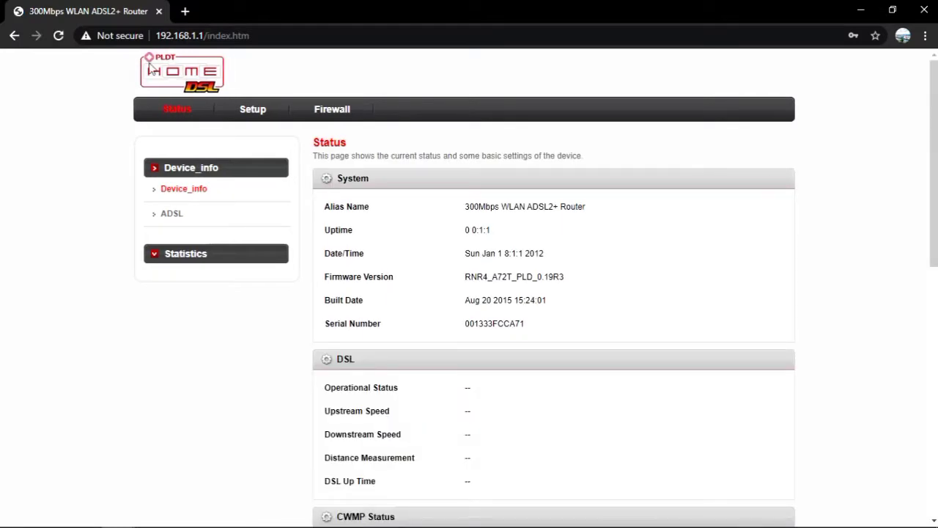
Browse the limited Status, Setup and Firewall menus, then close the Chrome window
{"action": "left_click", "coordinate": [187, 115]}
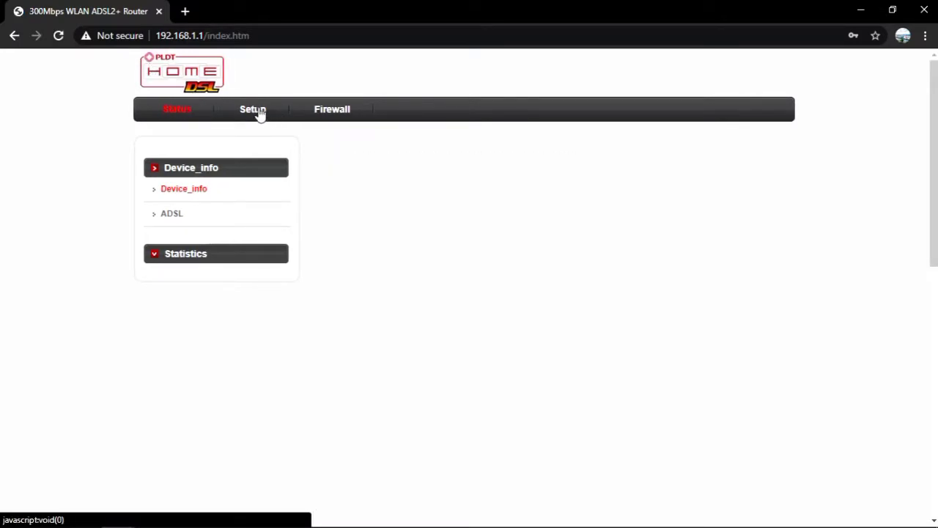
{"action": "left_click", "coordinate": [253, 110]}
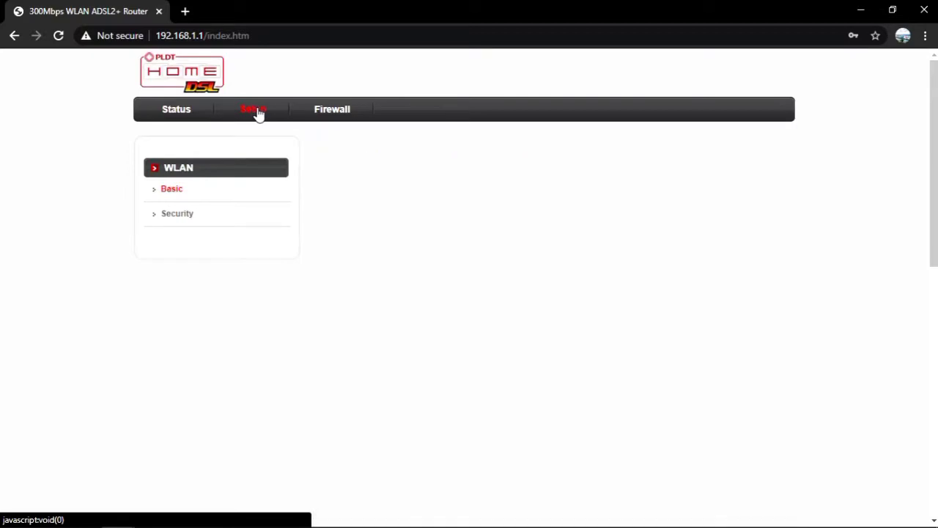
{"action": "left_click", "coordinate": [326, 115]}
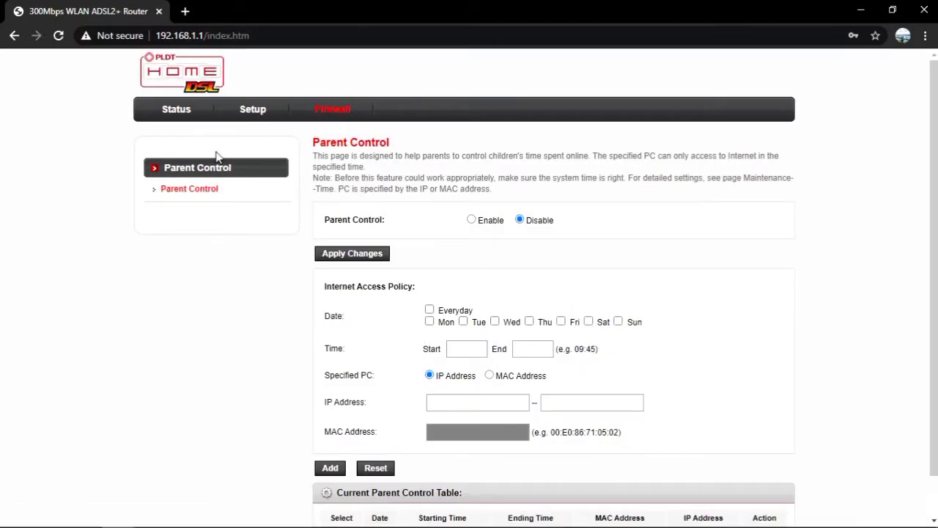
{"action": "scroll", "coordinate": [896, 120], "scroll_direction": "down", "scroll_amount": 1}
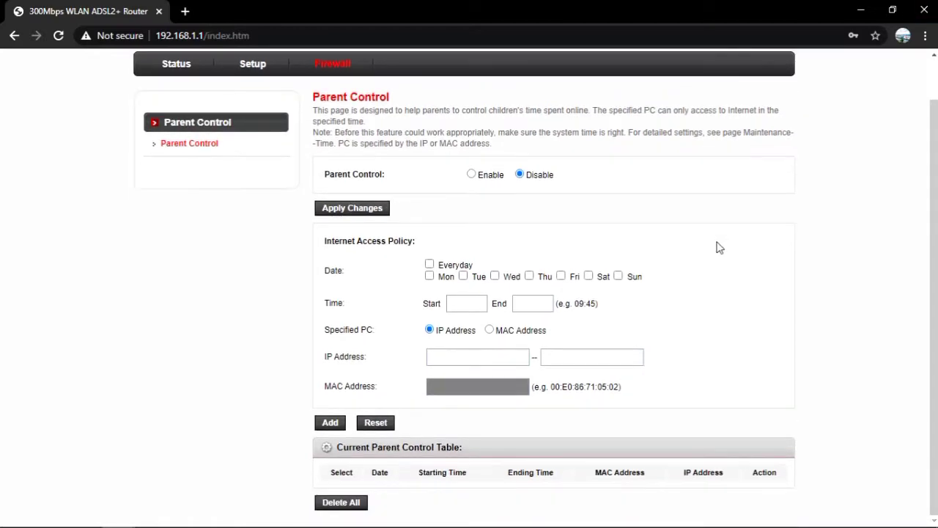
{"action": "left_click", "coordinate": [934, 20]}
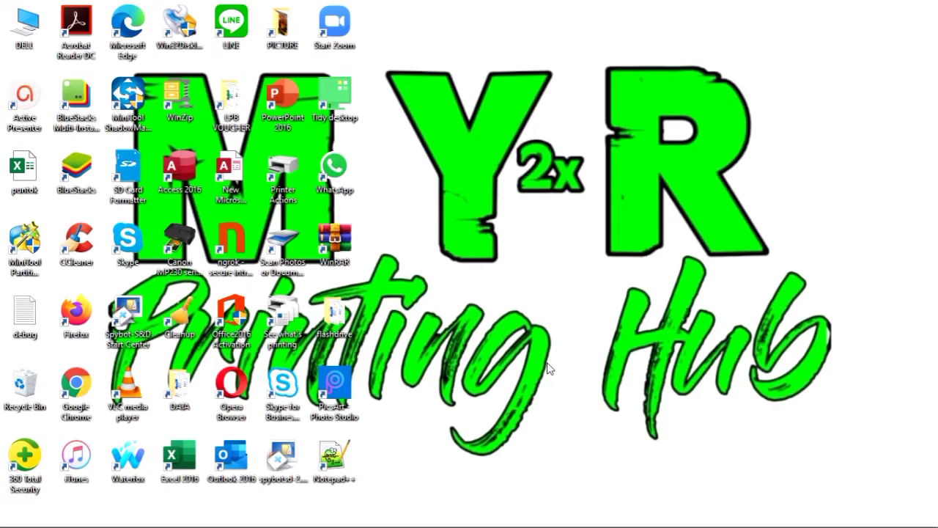
Relaunch Chrome maximized and load the router login page at 192.168.1.1
{"action": "double_click", "coordinate": [79, 392]}
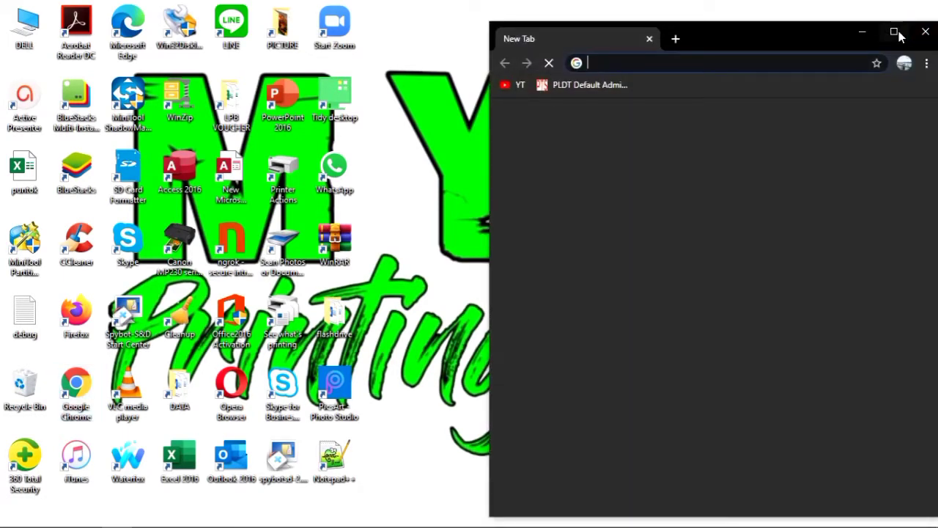
{"action": "left_click", "coordinate": [894, 33]}
{"action": "left_click", "coordinate": [362, 41]}
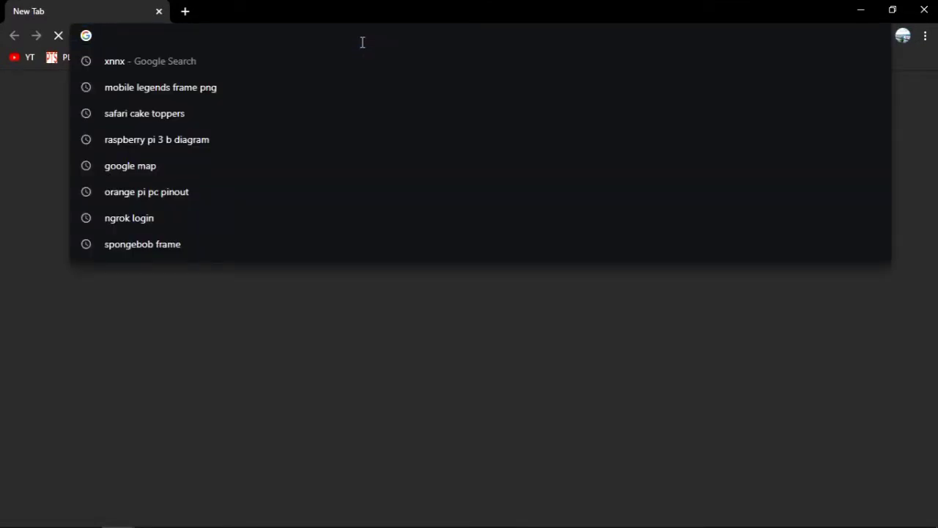
{"action": "type", "text": "192.16"}
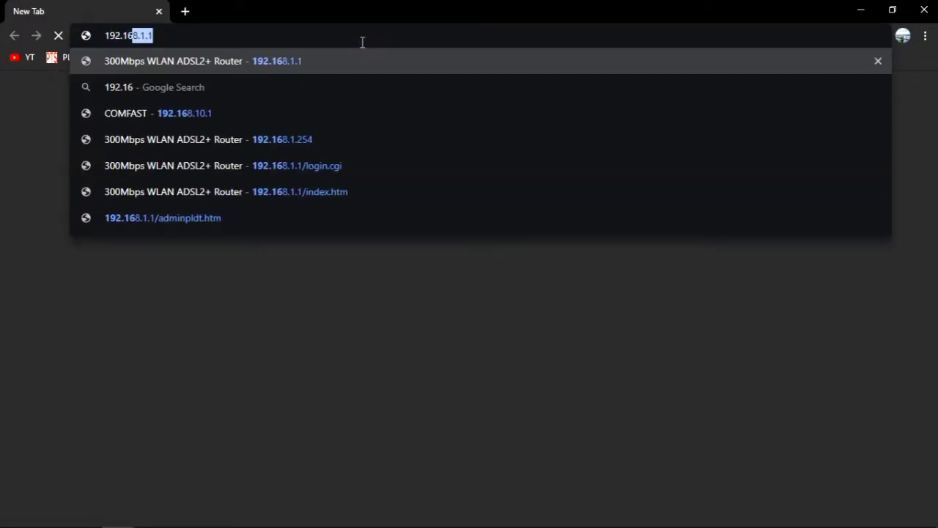
{"action": "type", "text": "8.1.1"}
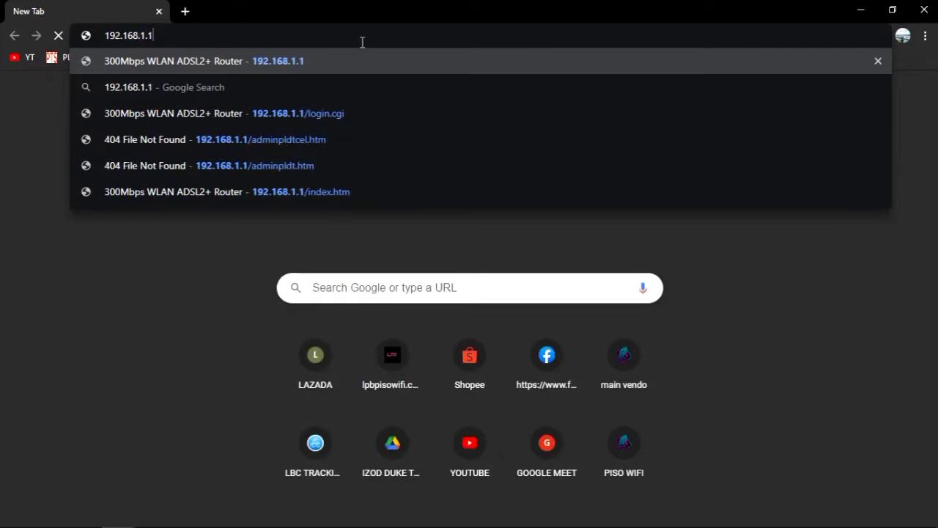
{"action": "key", "text": "Return"}
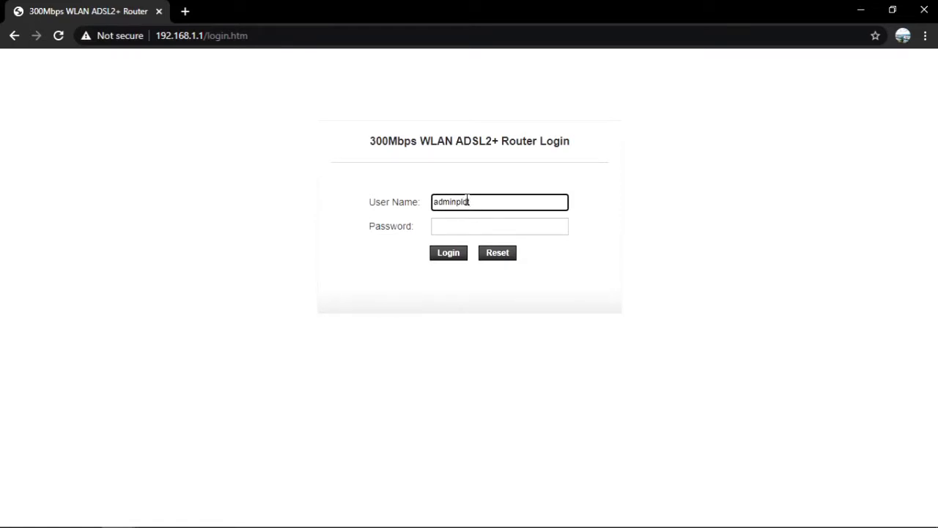
Complete the superuser login by entering the account password
{"action": "key", "text": "Tab"}
{"action": "type", "text": "admin"}
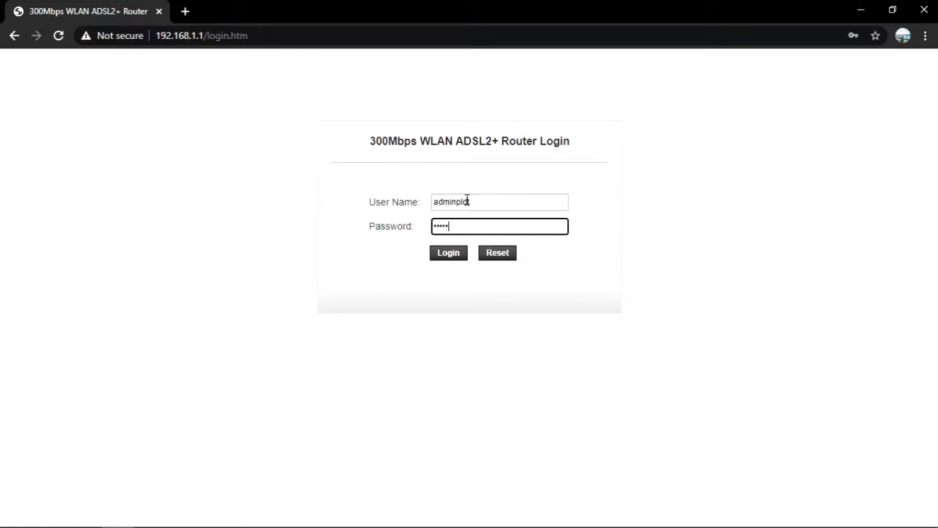
{"action": "type", "text": "pl"}
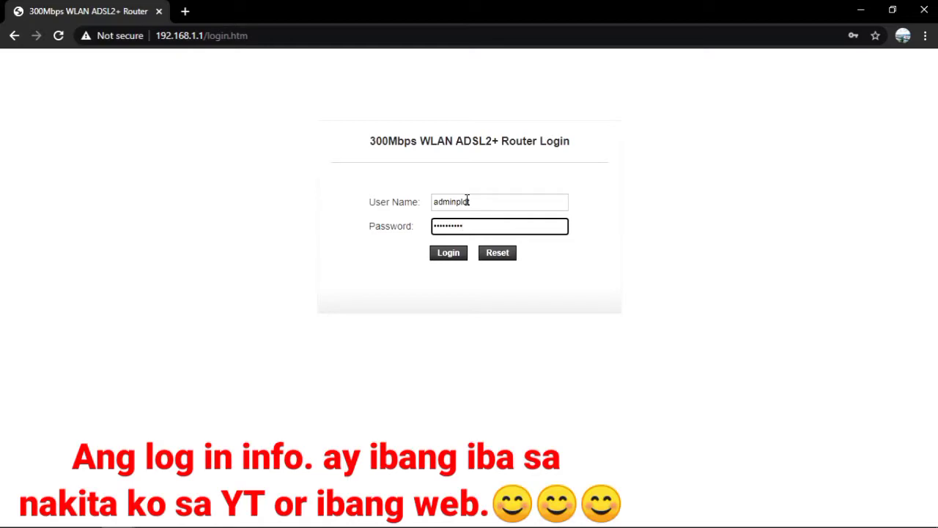
{"action": "key", "text": "Return"}
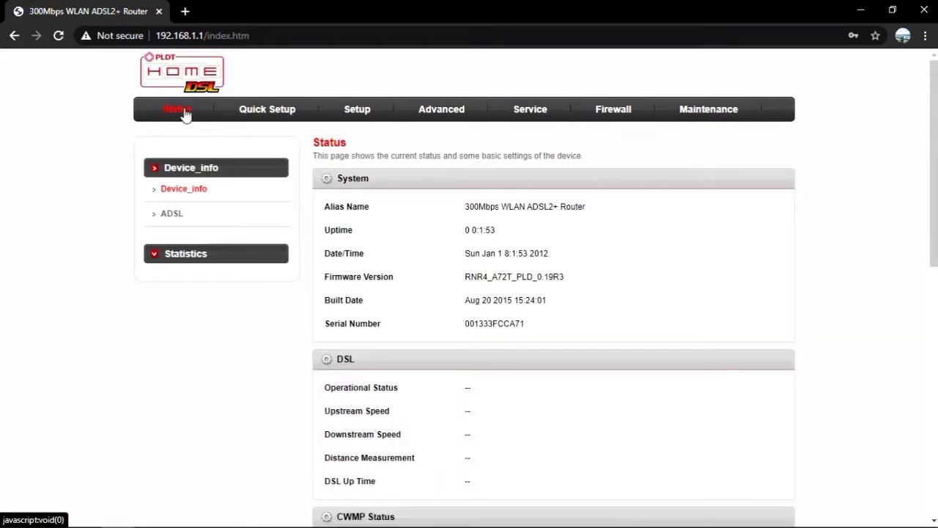
Look through the Quick Setup, Setup, Advanced, Service, Firewall and Maintenance sections
{"action": "left_click", "coordinate": [258, 115]}
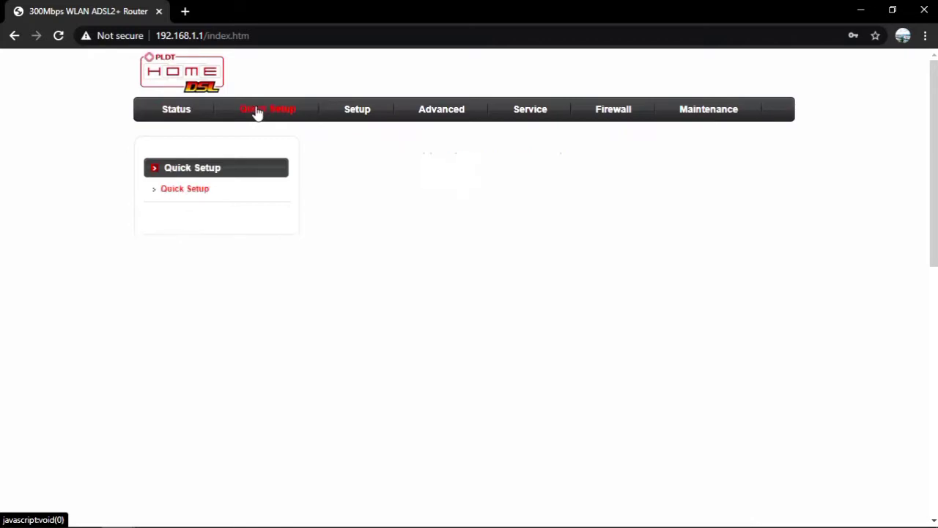
{"action": "scroll", "coordinate": [508, 283], "scroll_direction": "down", "scroll_amount": 2}
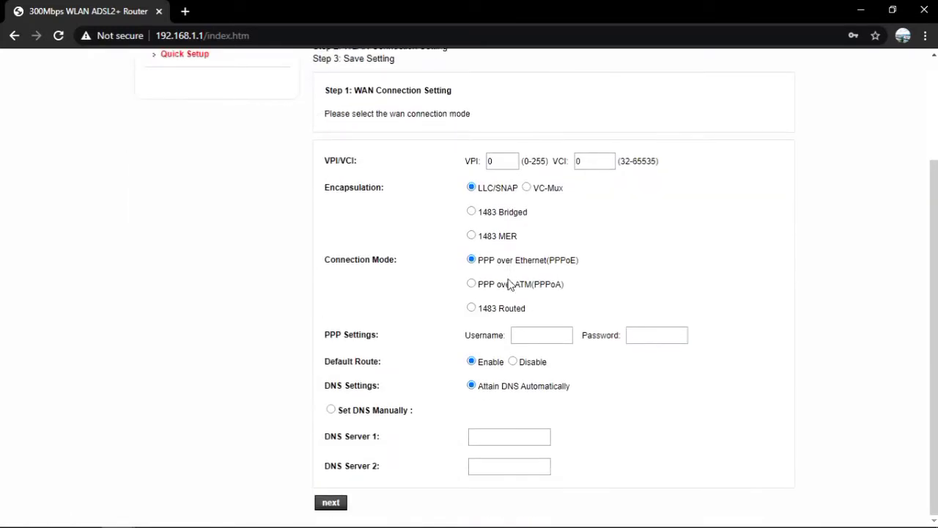
{"action": "scroll", "coordinate": [509, 283], "scroll_direction": "up", "scroll_amount": 3}
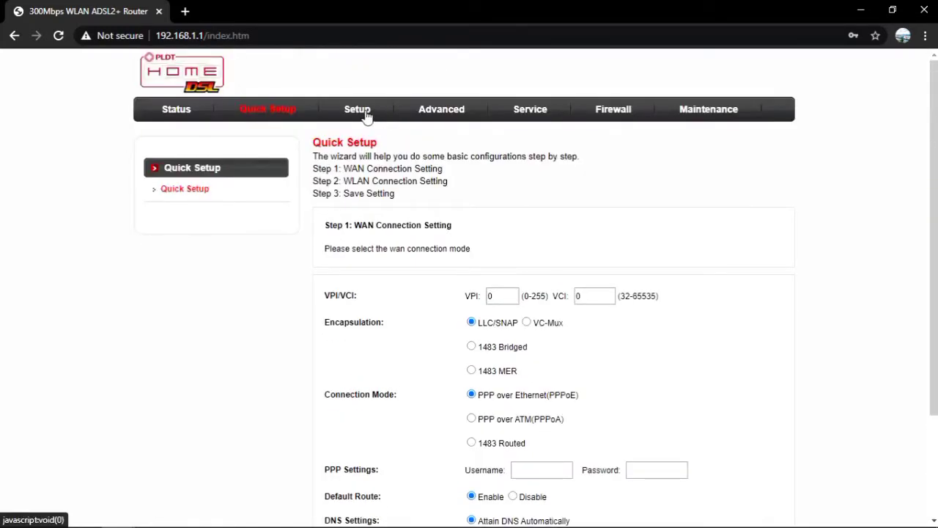
{"action": "left_click", "coordinate": [365, 114]}
{"action": "scroll", "coordinate": [480, 274], "scroll_direction": "down", "scroll_amount": 4}
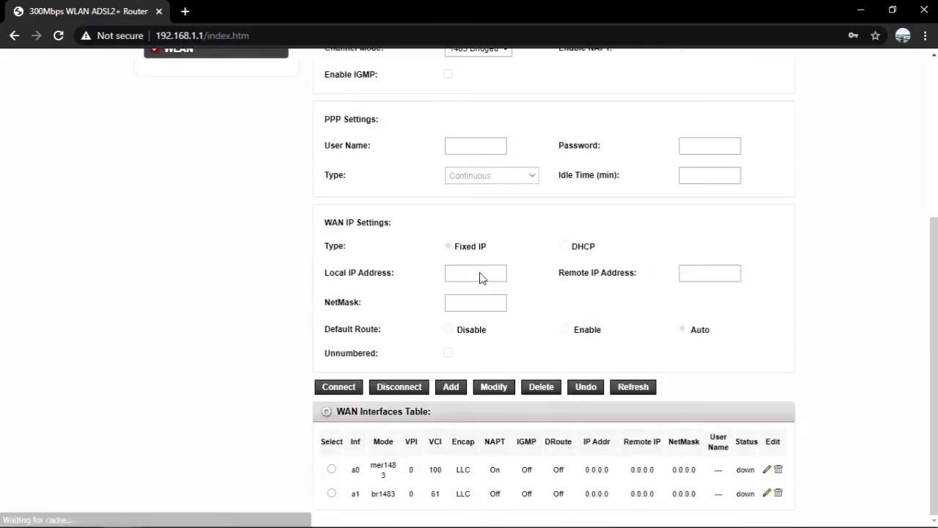
{"action": "scroll", "coordinate": [479, 274], "scroll_direction": "up", "scroll_amount": 3}
{"action": "scroll", "coordinate": [482, 277], "scroll_direction": "up", "scroll_amount": 1}
{"action": "left_click", "coordinate": [450, 110]}
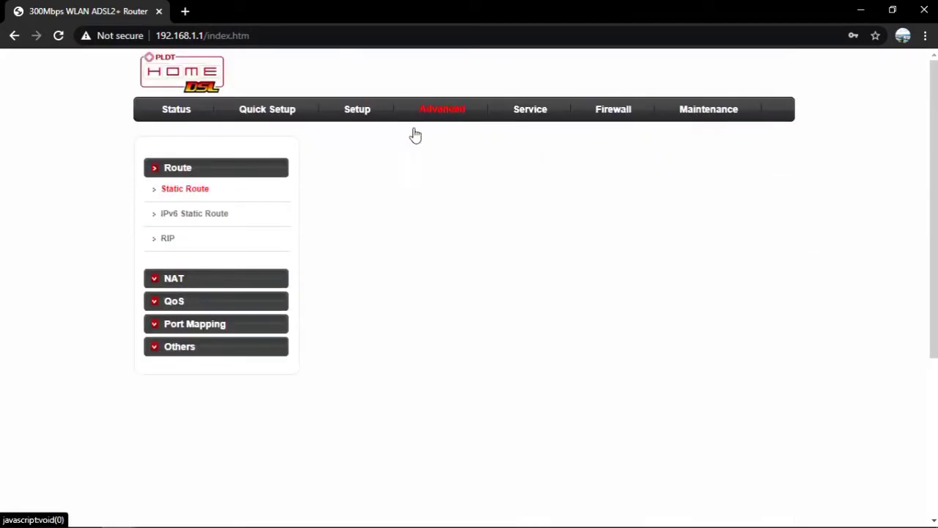
{"action": "left_click", "coordinate": [523, 112]}
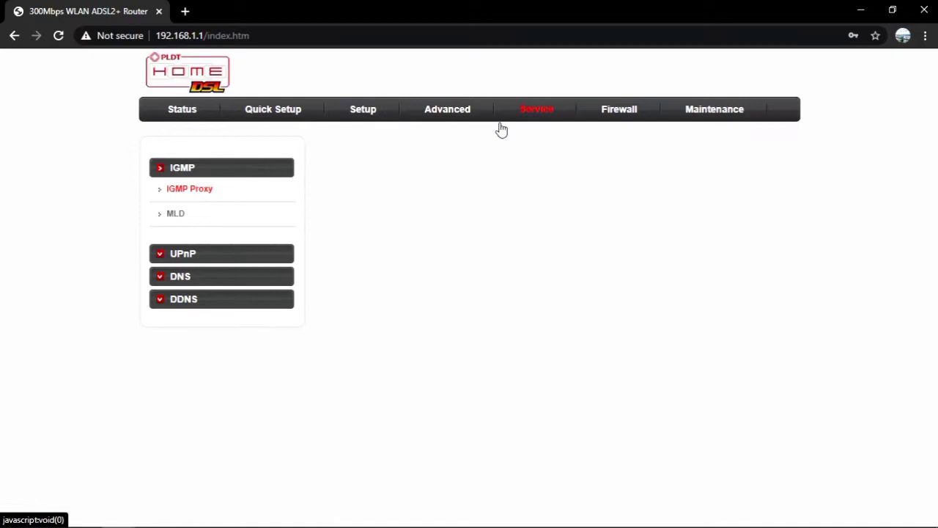
{"action": "left_click", "coordinate": [628, 112]}
{"action": "left_click", "coordinate": [718, 115]}
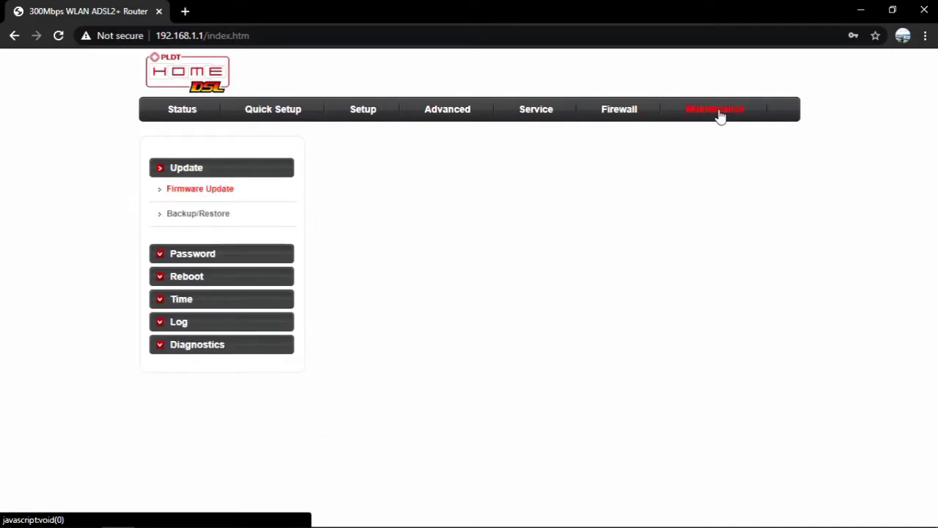
Change the LAN IP address under Setup > LAN to 192.168.1.254 and apply it
{"action": "left_click", "coordinate": [363, 112]}
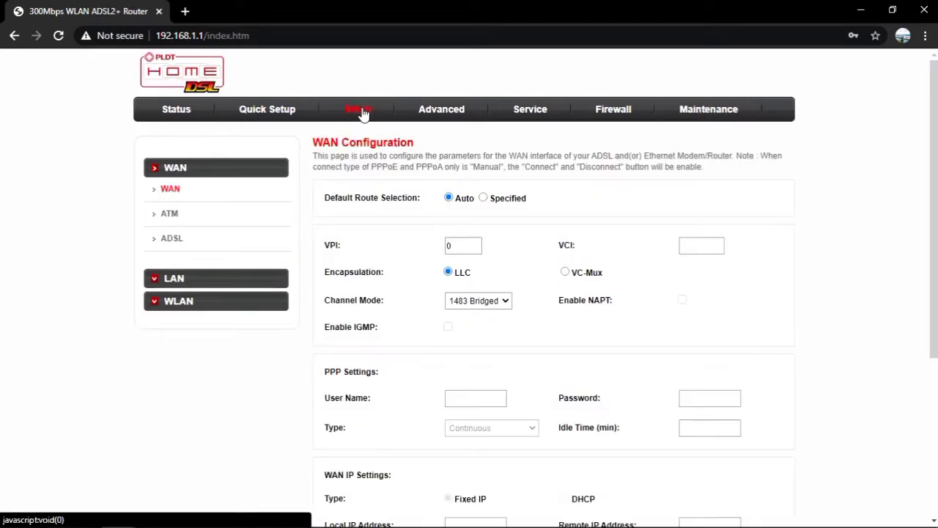
{"action": "left_click", "coordinate": [205, 285]}
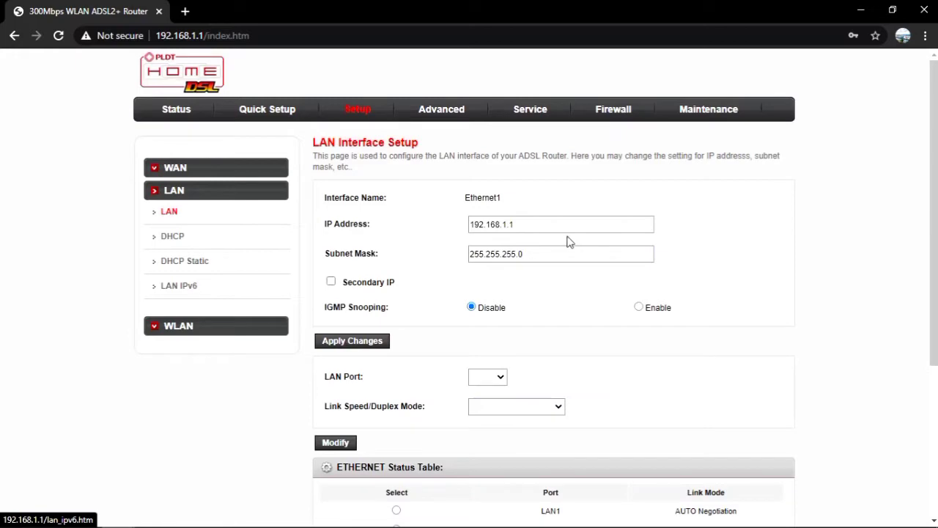
{"action": "left_click", "coordinate": [539, 224]}
{"action": "key", "text": "BackSpace"}
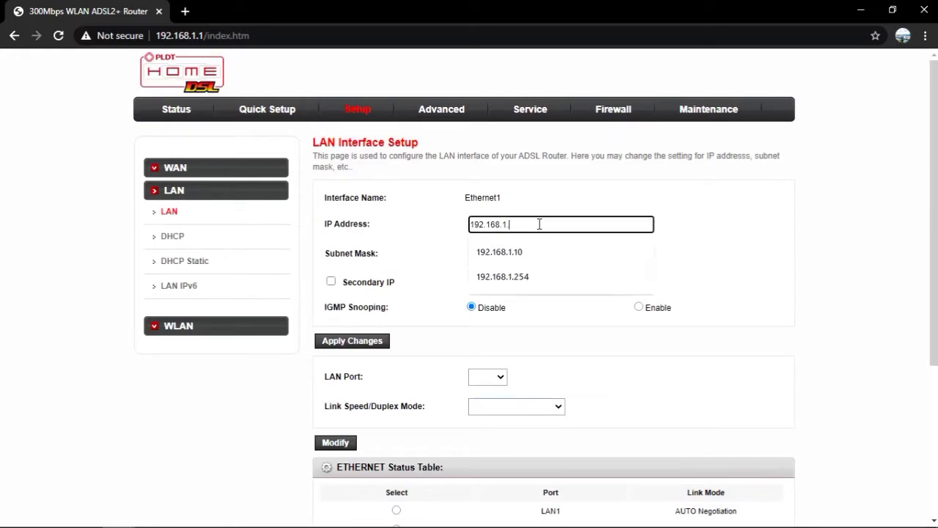
{"action": "type", "text": "254"}
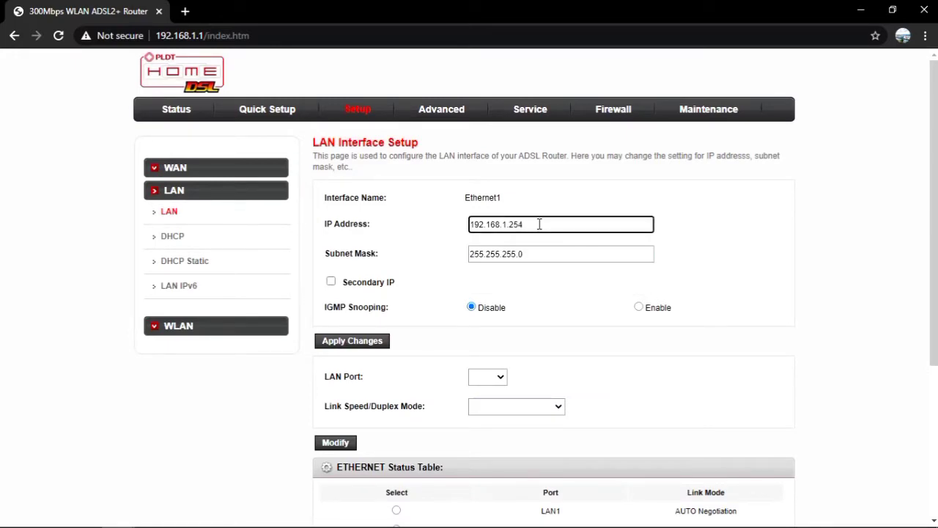
{"action": "left_click", "coordinate": [368, 343]}
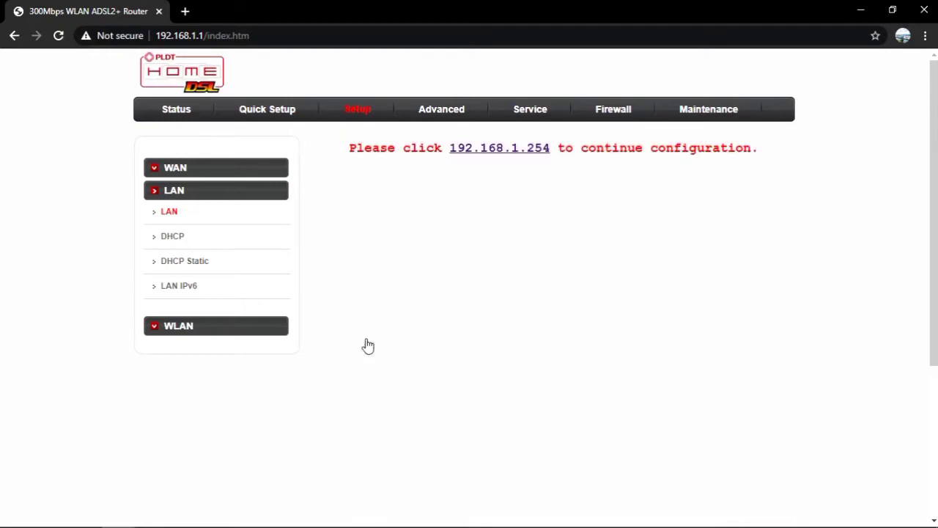
Continue at 192.168.1.254 and log back in with the adminpldt account
{"action": "left_click", "coordinate": [509, 151]}
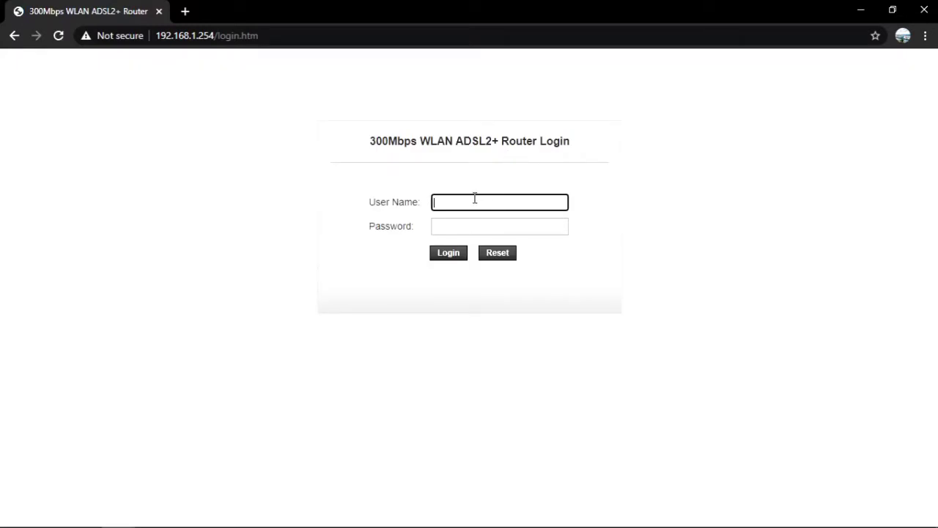
{"action": "type", "text": "dminpldt"}
{"action": "key", "text": "Tab"}
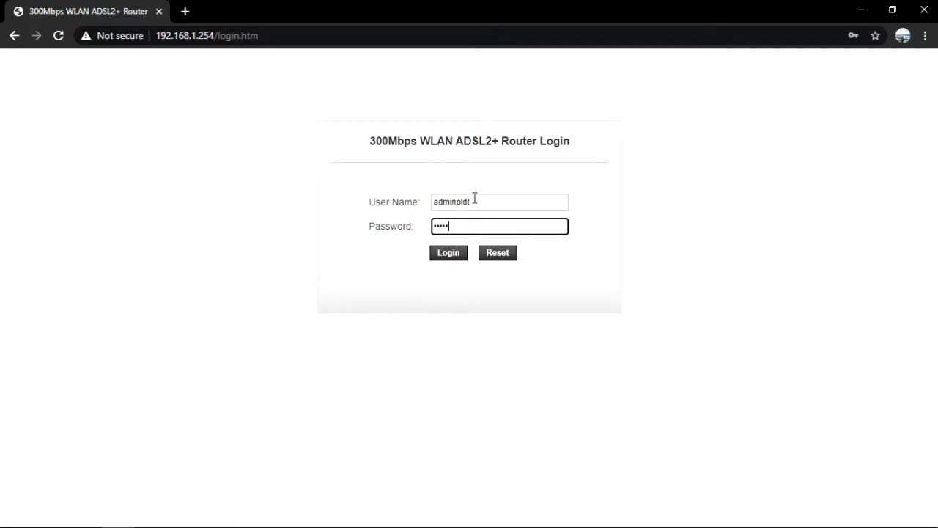
{"action": "key", "text": "Return"}
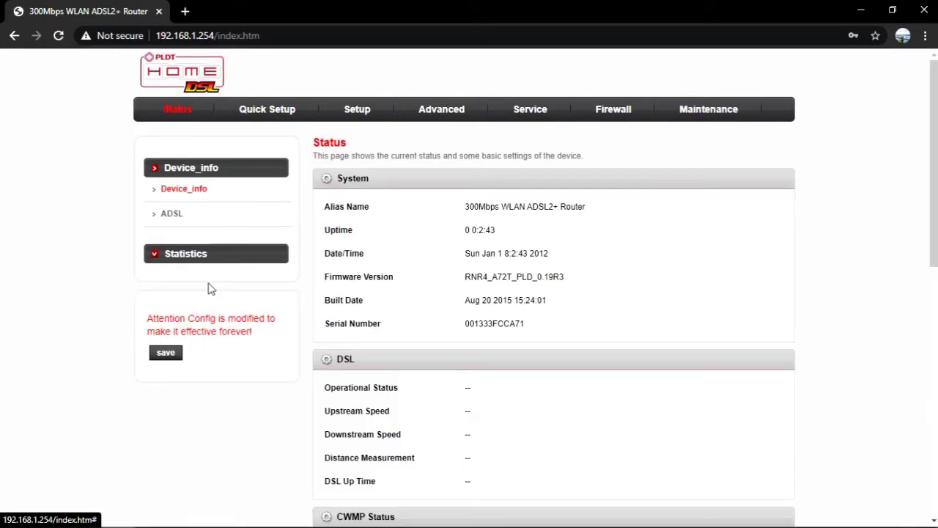
Save the pending configuration and navigate to the DHCP settings under Setup > LAN
{"action": "left_click", "coordinate": [165, 354]}
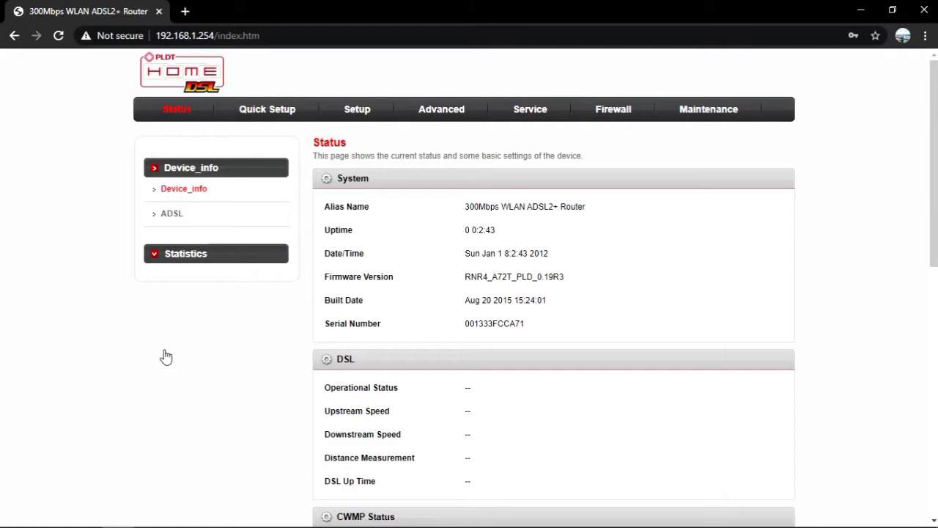
{"action": "left_click", "coordinate": [358, 110]}
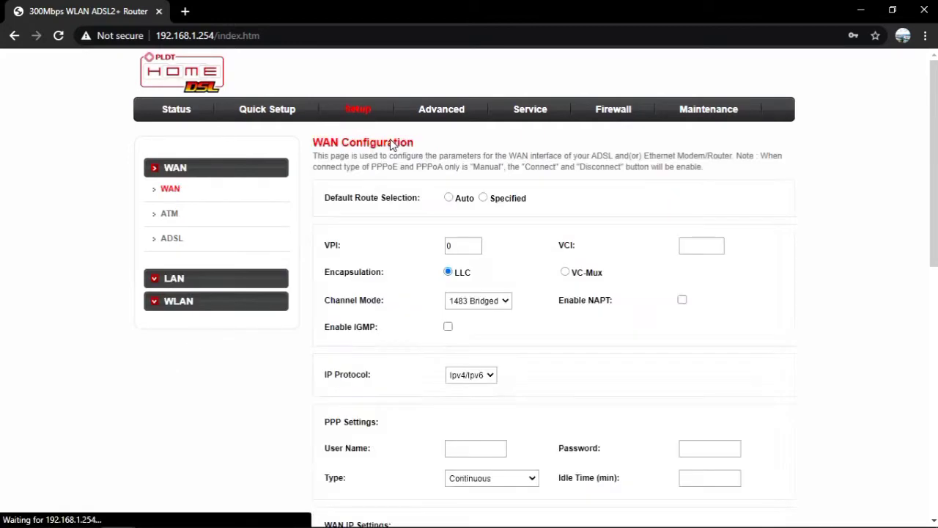
{"action": "left_click", "coordinate": [183, 301]}
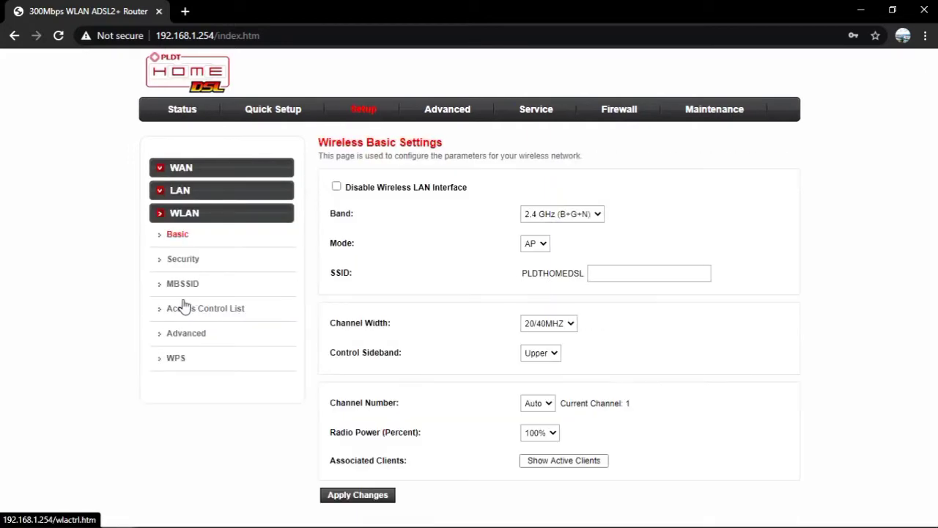
{"action": "left_click", "coordinate": [199, 192]}
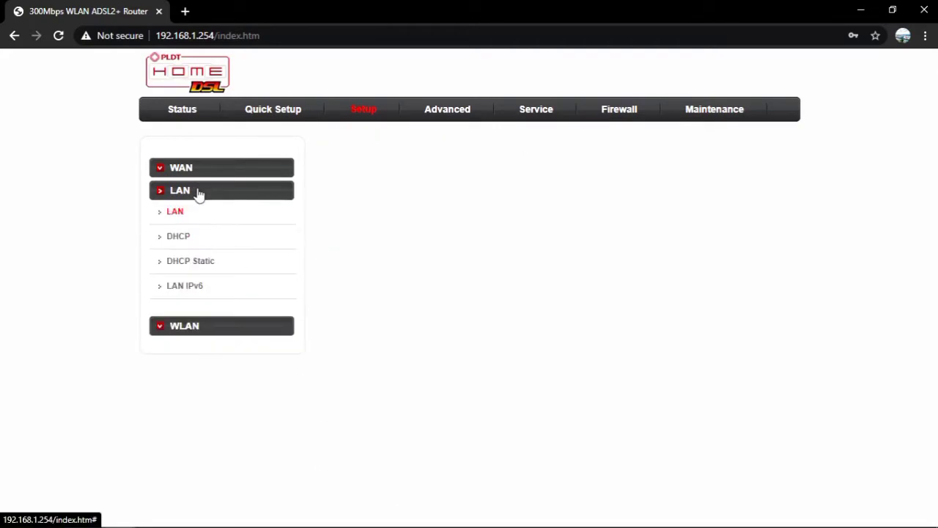
{"action": "left_click", "coordinate": [191, 246]}
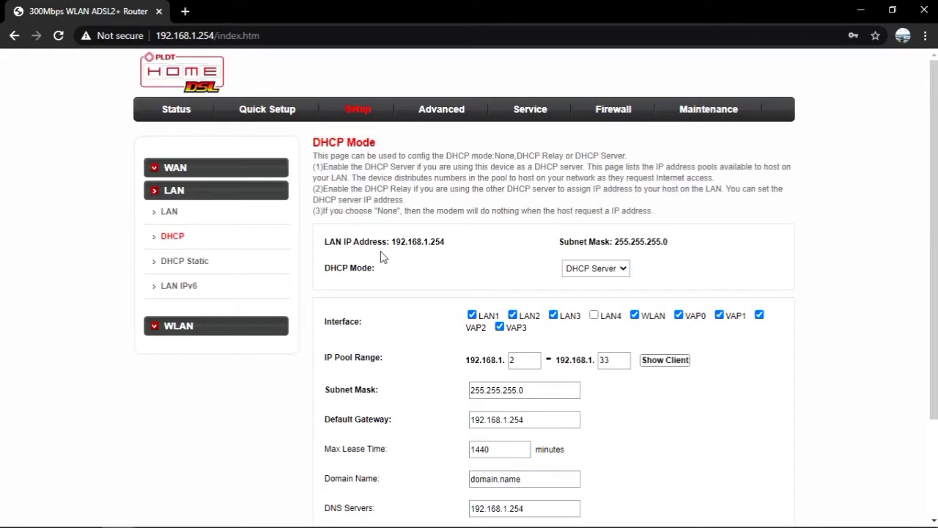
Set DHCP Mode to None, apply the change, and save the configuration
{"action": "scroll", "coordinate": [628, 286], "scroll_direction": "down", "scroll_amount": 3}
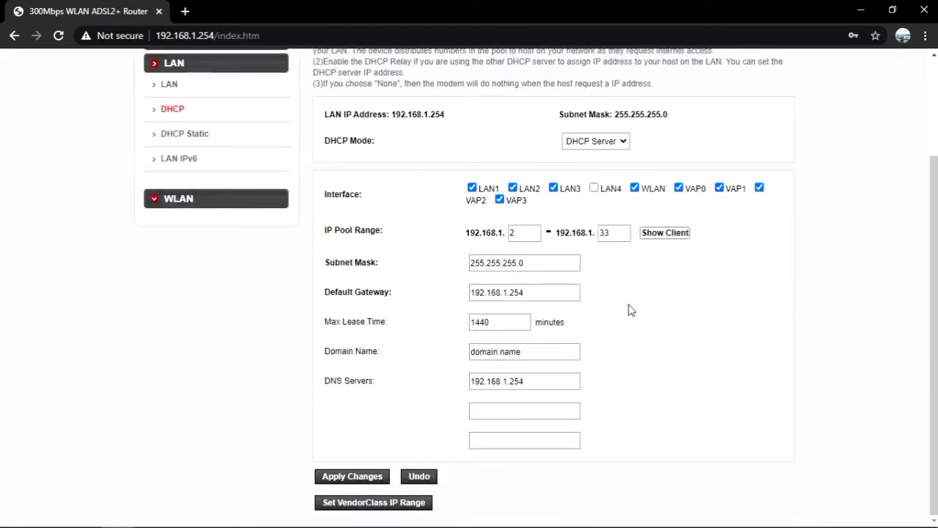
{"action": "left_click", "coordinate": [621, 141]}
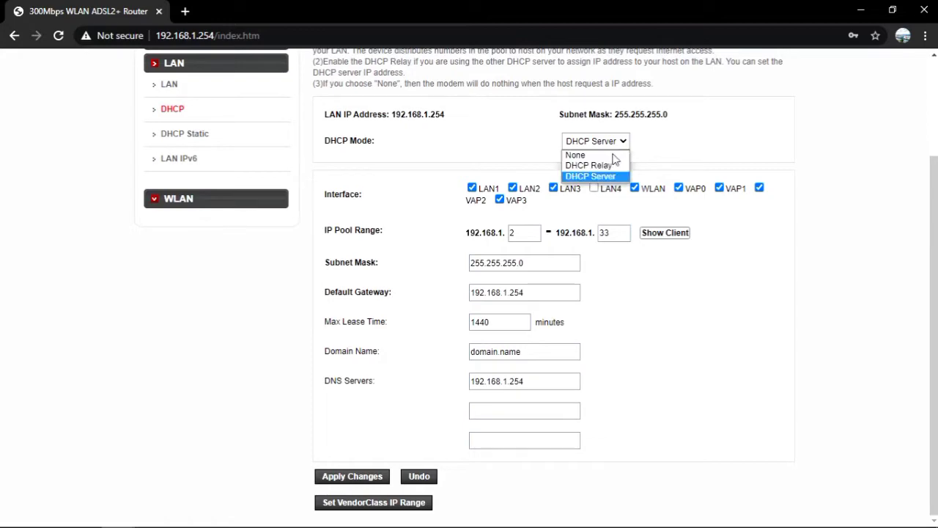
{"action": "left_click", "coordinate": [609, 155]}
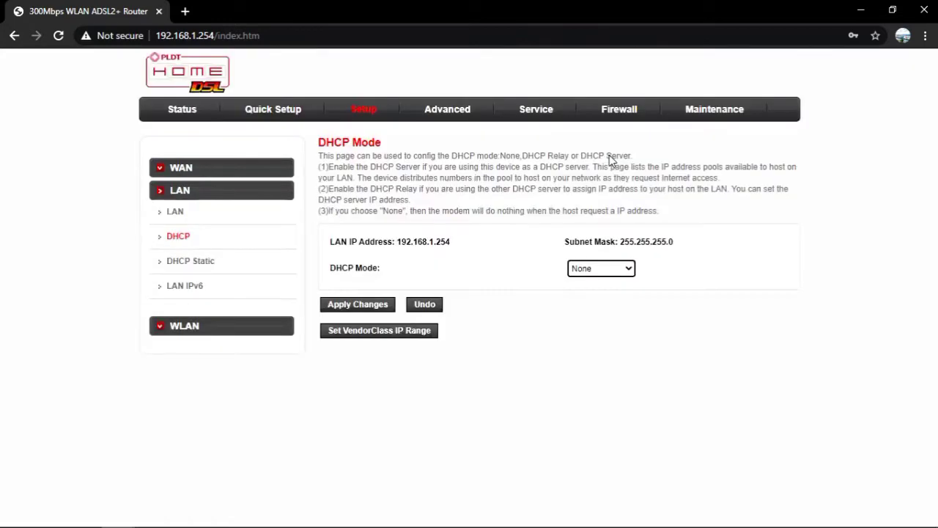
{"action": "left_click", "coordinate": [358, 304]}
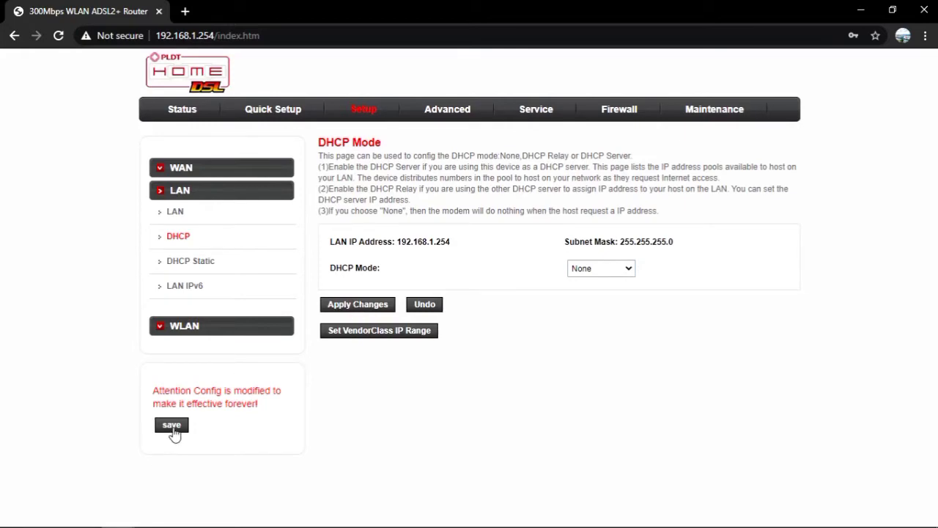
{"action": "left_click", "coordinate": [173, 433]}
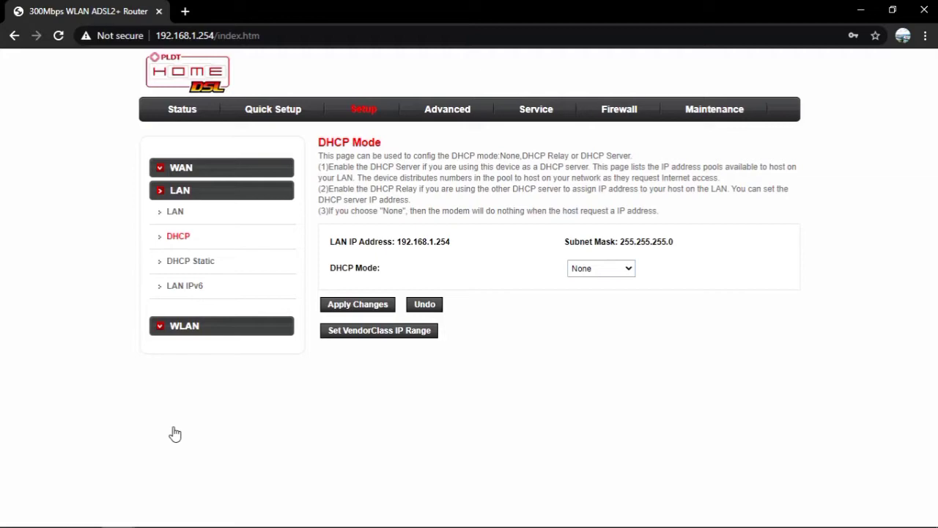
Tick Disable Wireless LAN Interface on the WLAN Basic page, apply it, and save the configuration
{"action": "left_click", "coordinate": [226, 327]}
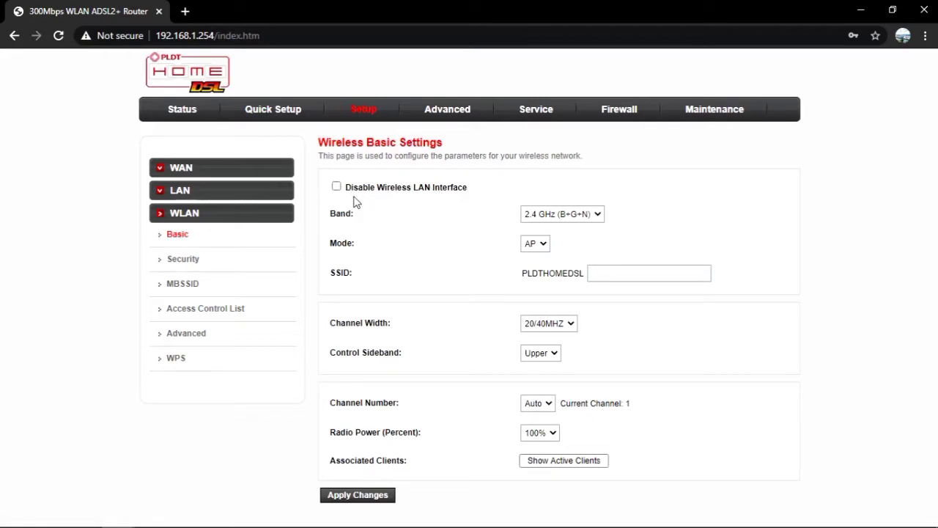
{"action": "left_click_drag", "start_coordinate": [337, 192], "coordinate": [477, 194]}
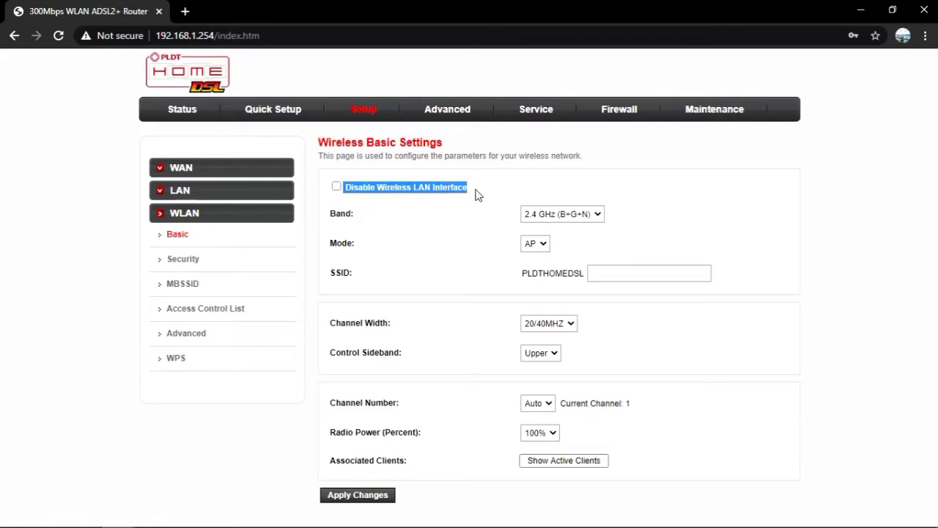
{"action": "left_click", "coordinate": [540, 249]}
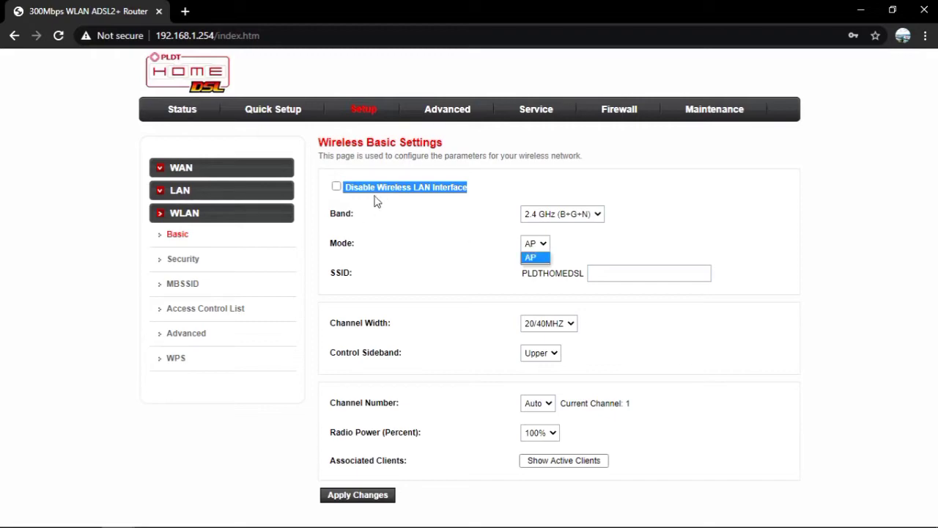
{"action": "left_click", "coordinate": [336, 187]}
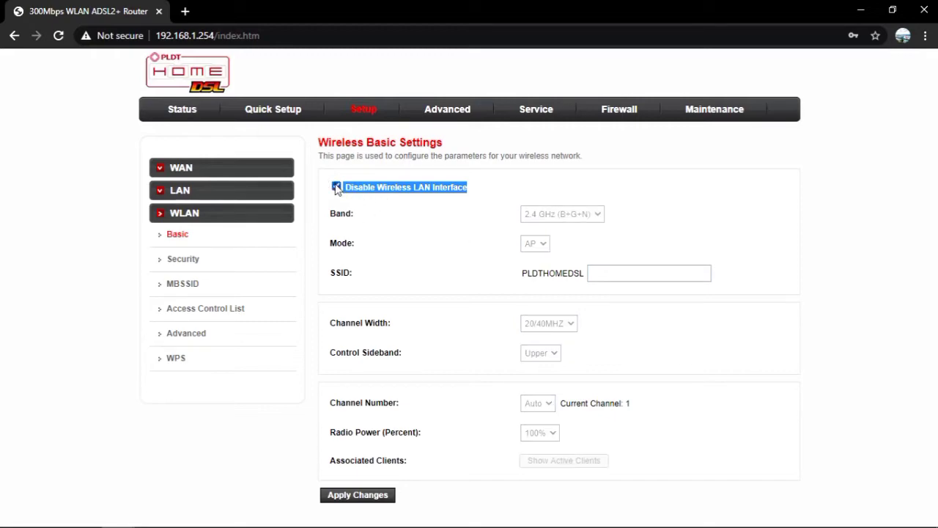
{"action": "left_click", "coordinate": [360, 495]}
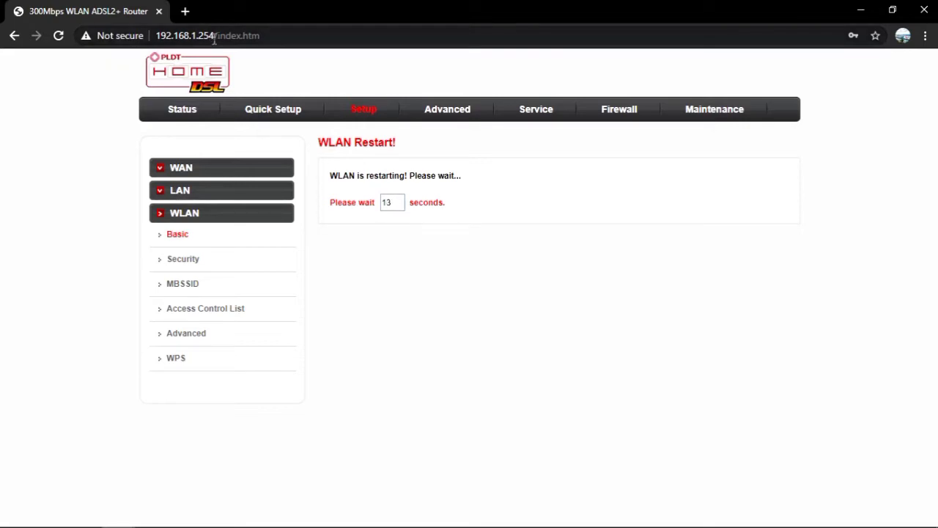
{"action": "left_click_drag", "start_coordinate": [217, 35], "coordinate": [155, 35]}
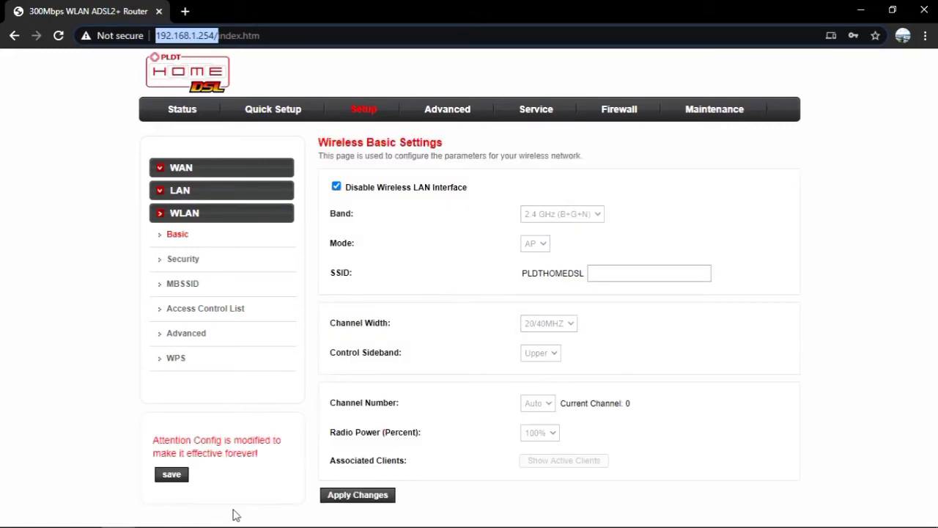
{"action": "left_click", "coordinate": [170, 476]}
{"action": "left_click", "coordinate": [170, 475]}
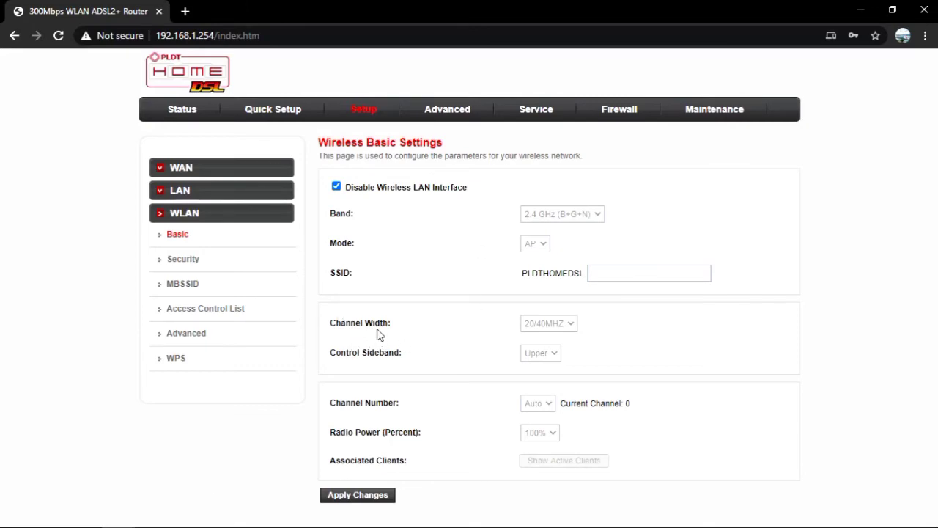
Verify the Status page shows DHCP Server as Disable, then go to Maintenance
{"action": "left_click", "coordinate": [183, 111]}
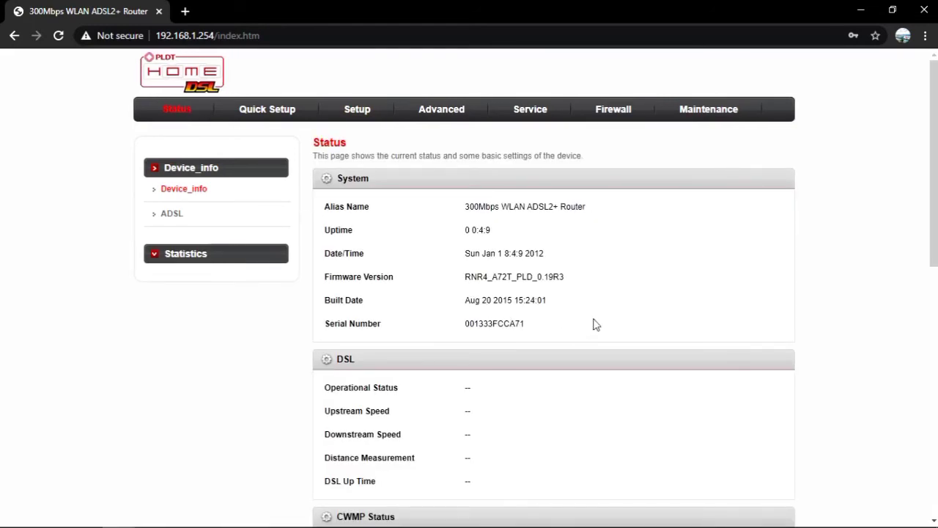
{"action": "scroll", "coordinate": [597, 323], "scroll_direction": "down", "scroll_amount": 6}
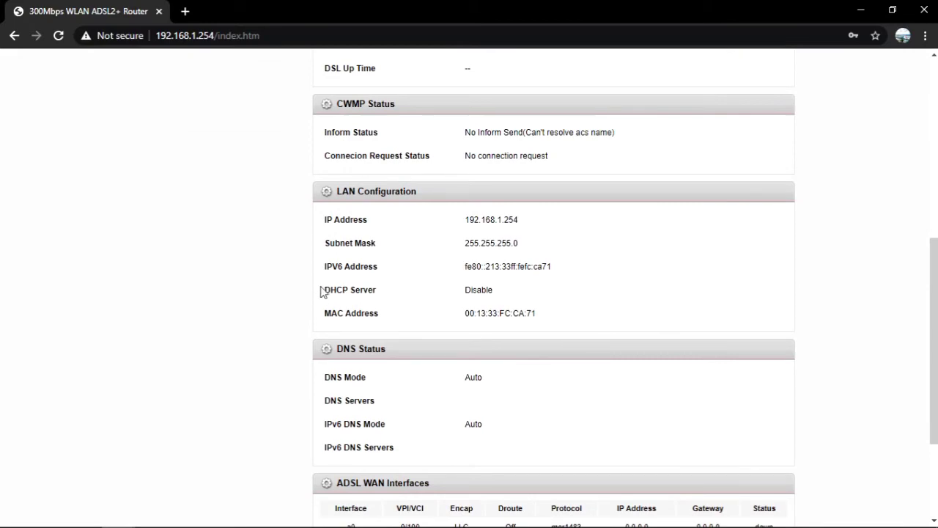
{"action": "left_click_drag", "start_coordinate": [322, 291], "coordinate": [516, 293]}
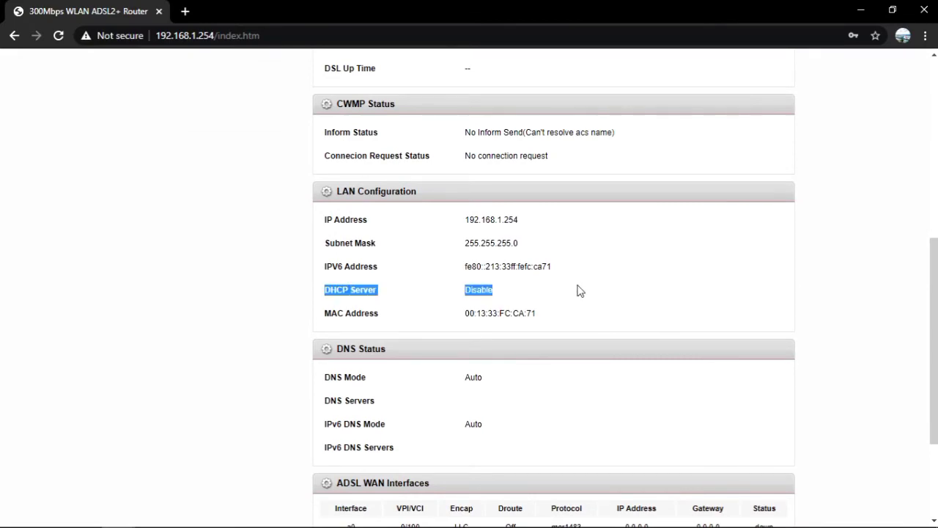
{"action": "scroll", "coordinate": [577, 287], "scroll_direction": "down", "scroll_amount": 3}
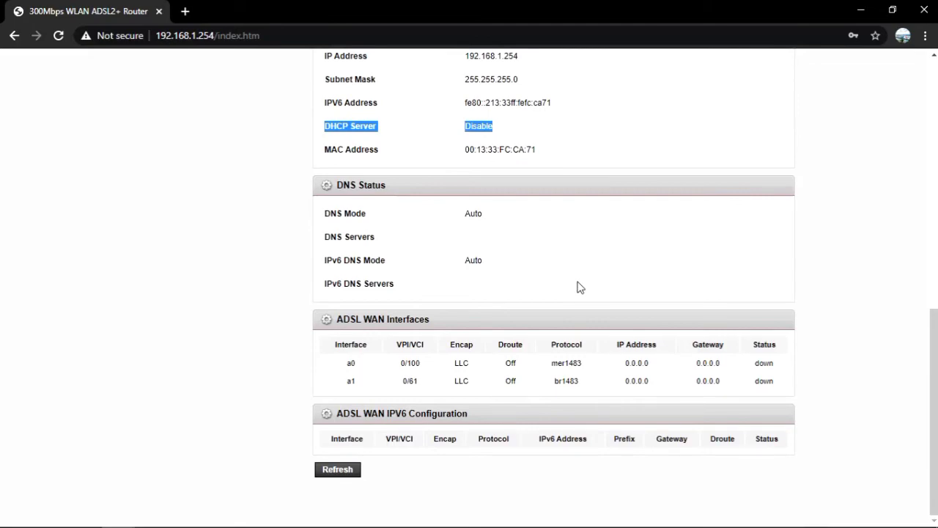
{"action": "scroll", "coordinate": [578, 288], "scroll_direction": "up", "scroll_amount": 10}
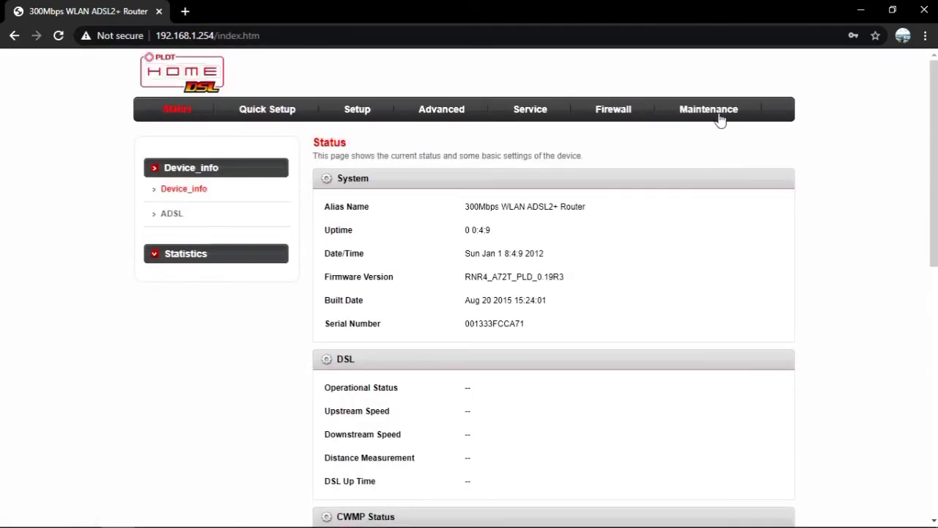
{"action": "left_click", "coordinate": [719, 117]}
Select adminpldt, enter its old, new and confirmation passwords, then apply the change and save the configuration
{"action": "left_click", "coordinate": [202, 259]}
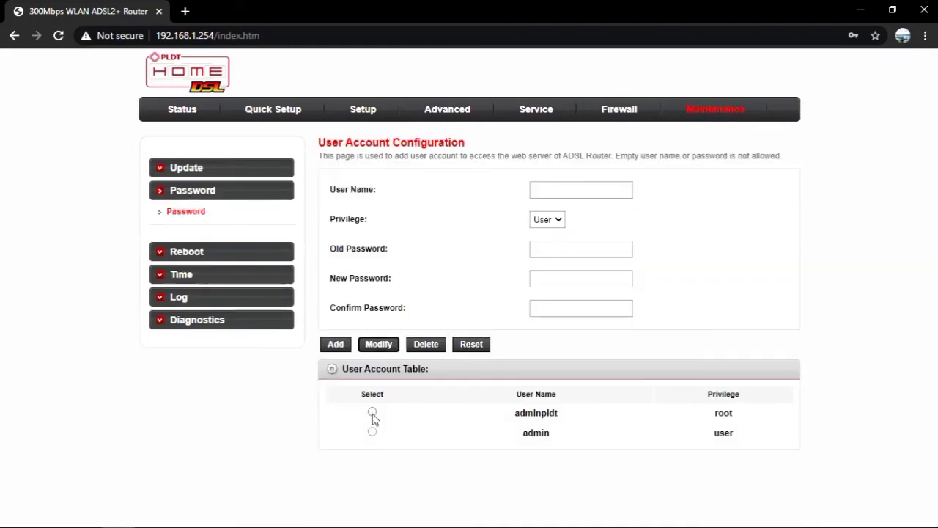
{"action": "left_click", "coordinate": [373, 413]}
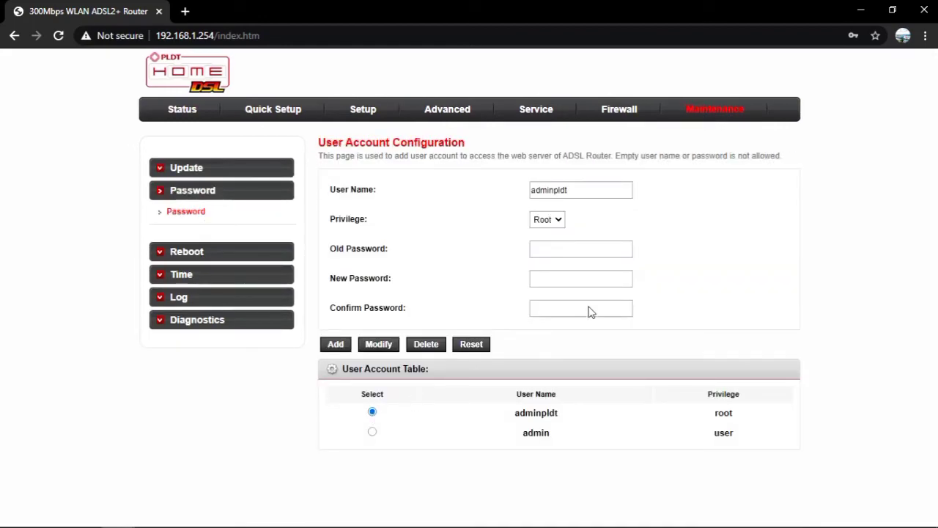
{"action": "left_click", "coordinate": [564, 250]}
{"action": "type", "text": "12345678"}
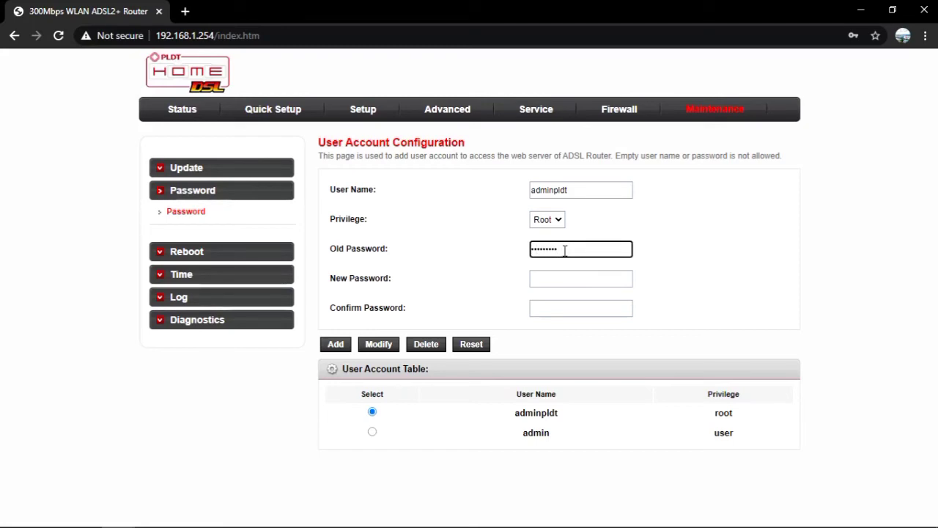
{"action": "left_click", "coordinate": [568, 282]}
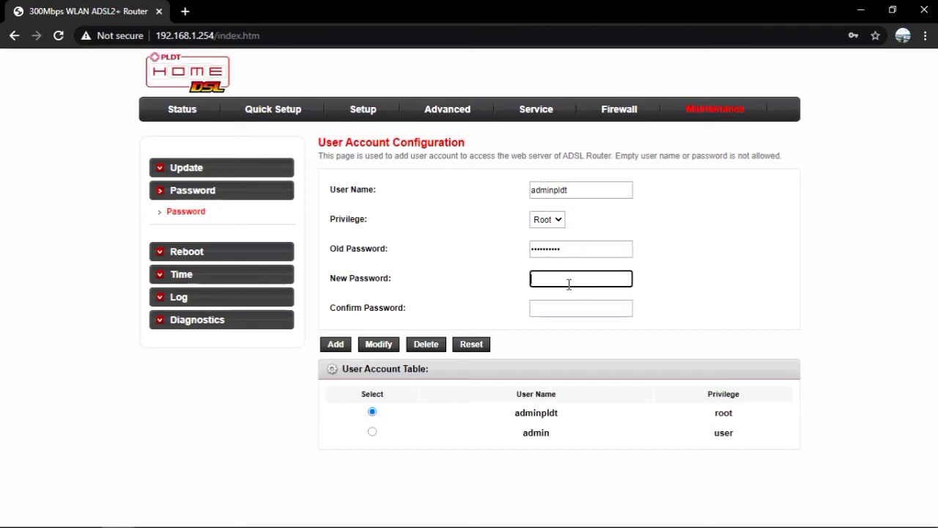
{"action": "type", "text": "12345678"}
{"action": "left_click", "coordinate": [563, 306]}
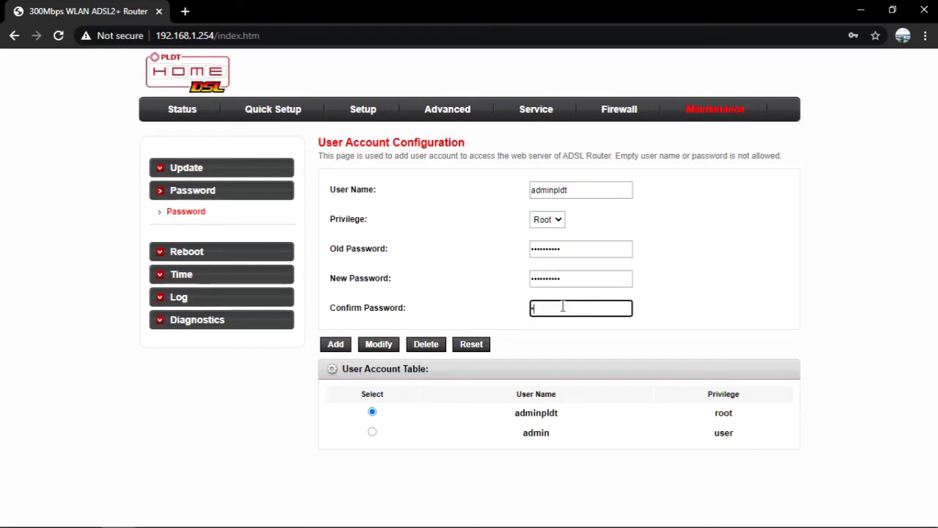
{"action": "type", "text": "1234"}
{"action": "left_click", "coordinate": [381, 348]}
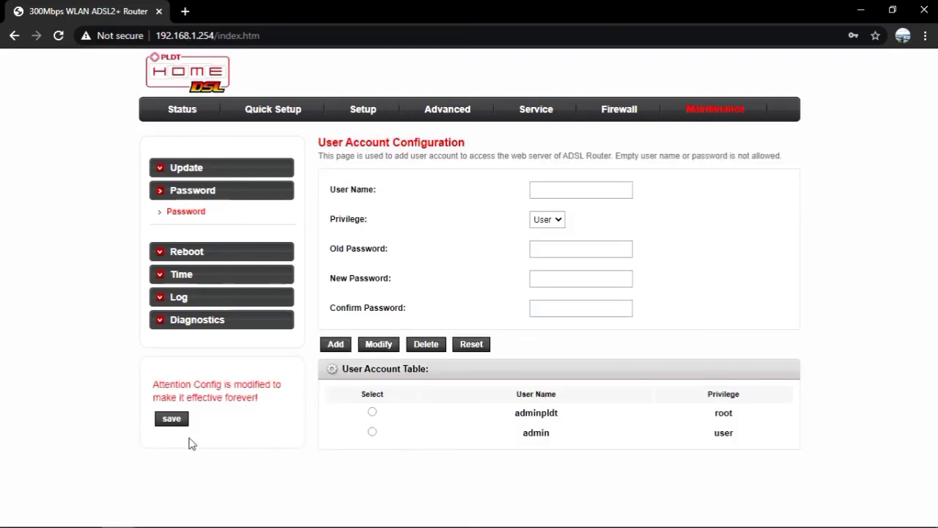
{"action": "left_click", "coordinate": [173, 418]}
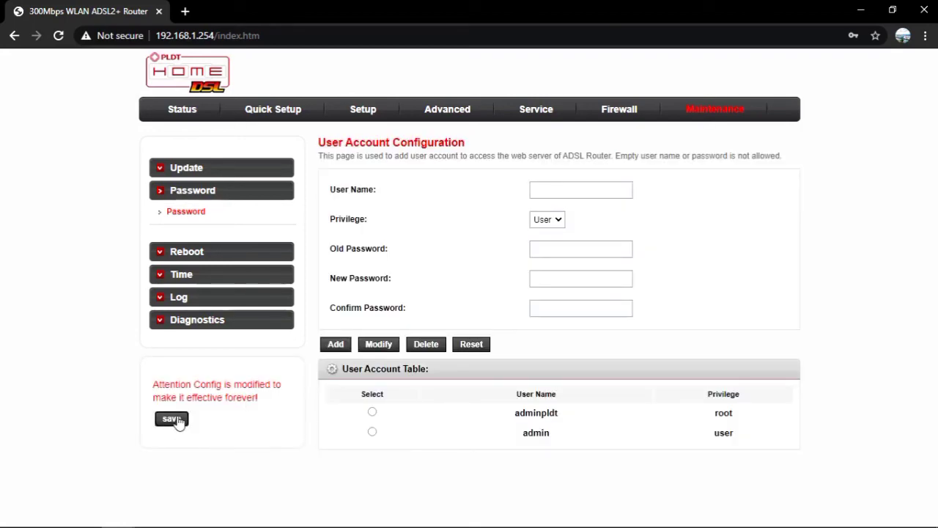